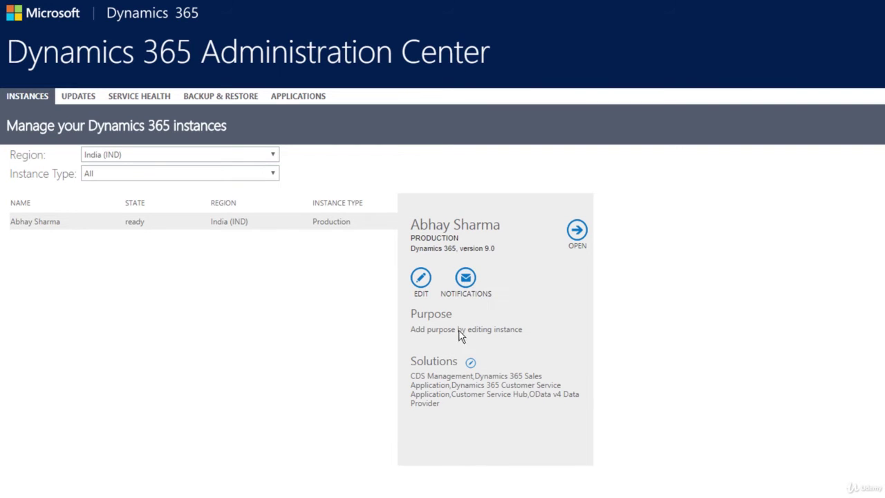
- Open the production instance for editing and review its name, URL and purpose fields
drag(422, 330, 513, 330)
click(514, 330)
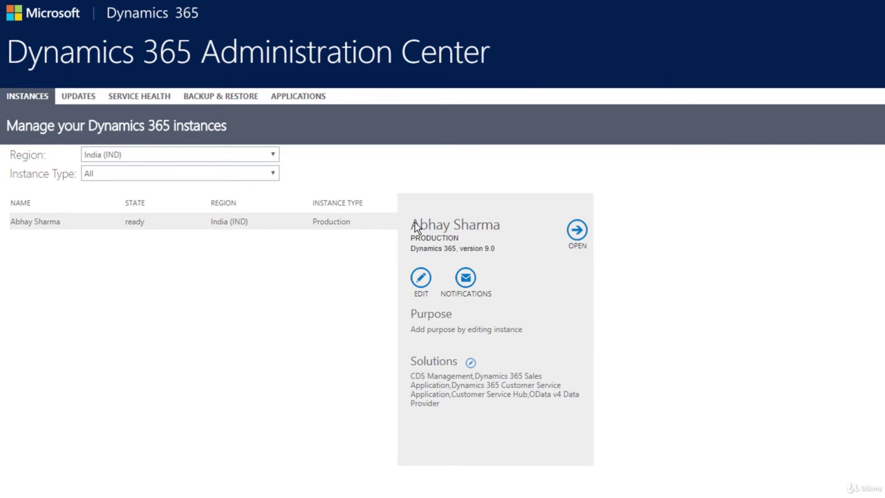
click(421, 279)
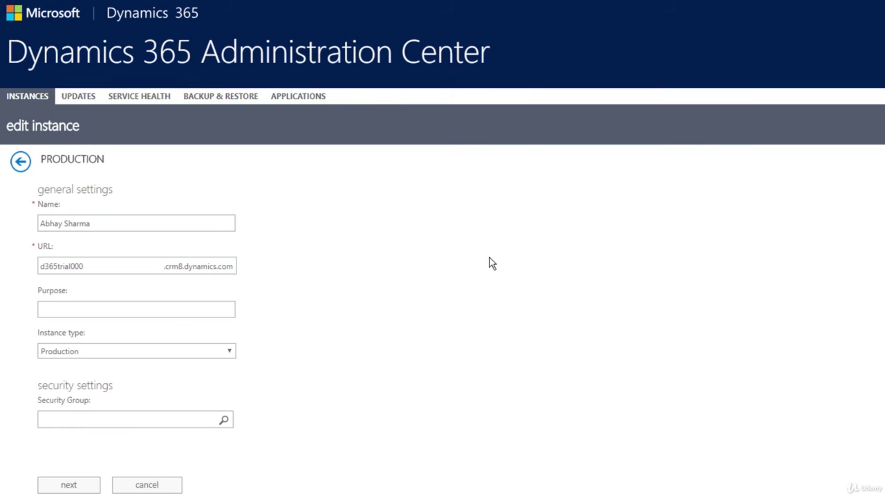
drag(96, 224, 38, 238)
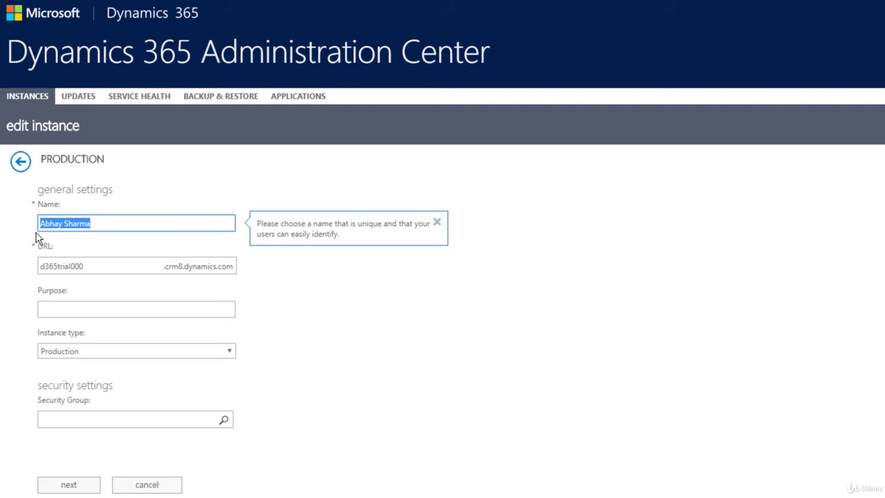
click(20, 247)
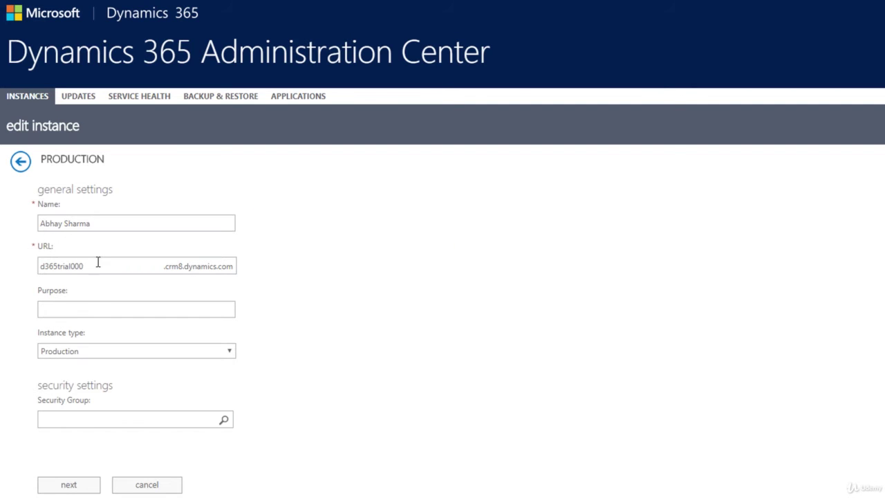
drag(97, 262, 36, 273)
click(24, 269)
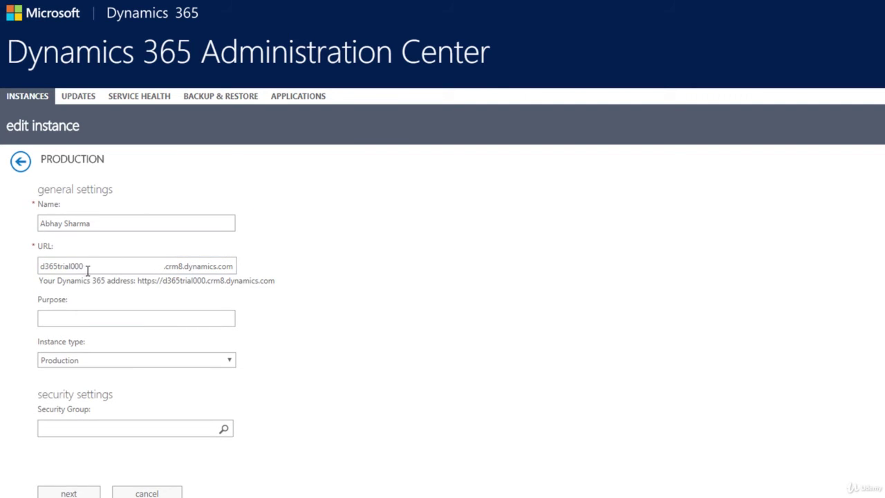
click(92, 312)
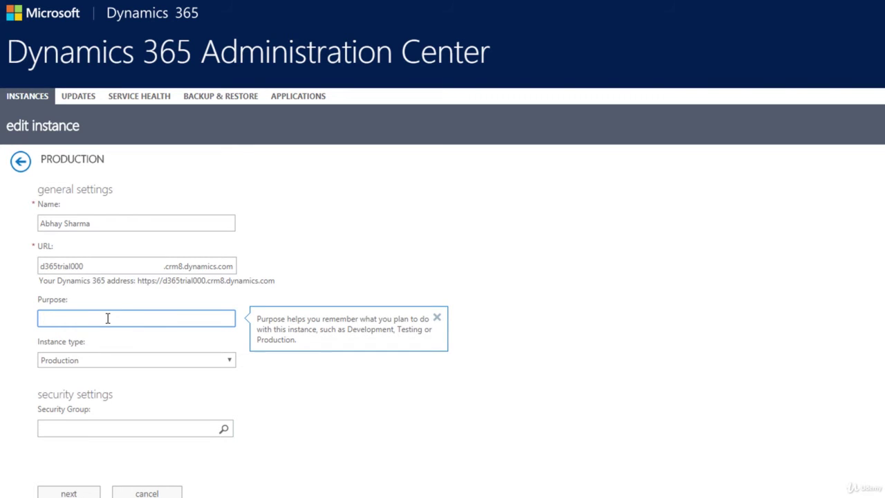
click(25, 323)
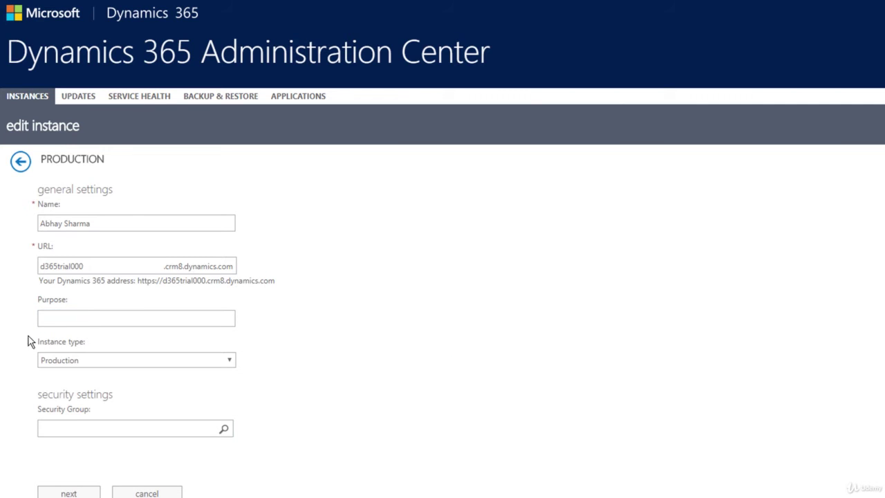
- Look at the available instance types and the default security group lookup without assigning a group
click(84, 361)
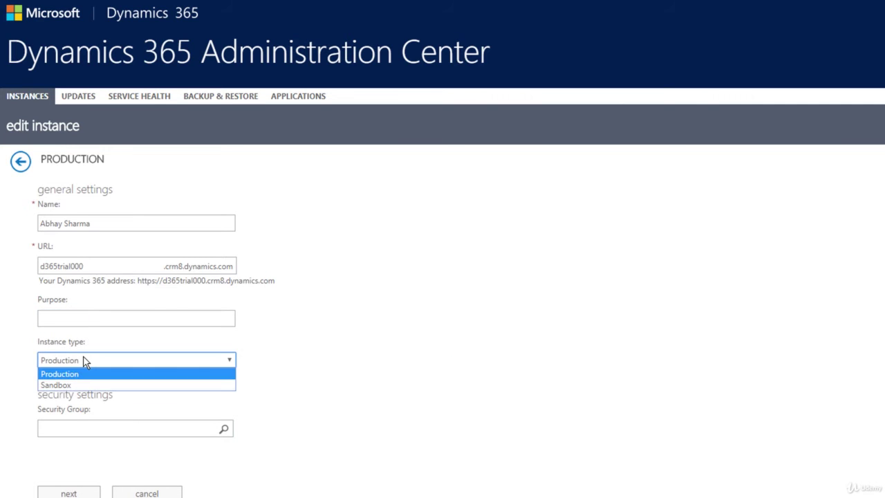
click(40, 374)
click(86, 424)
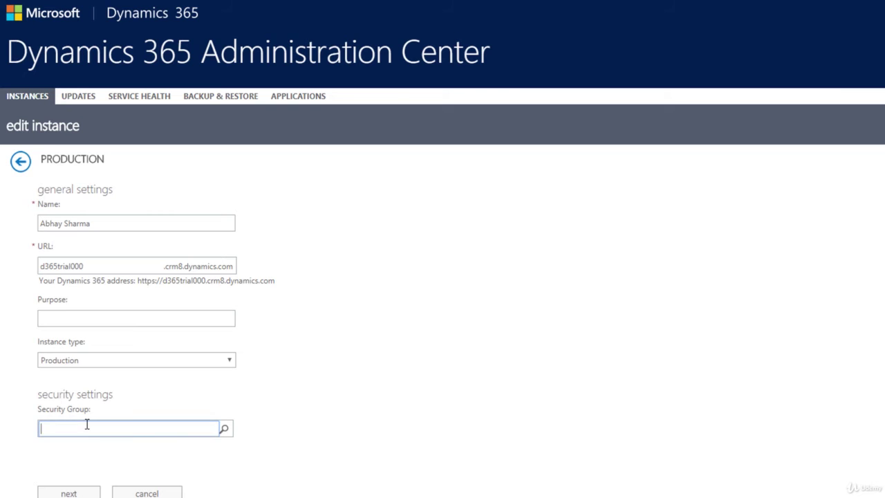
click(224, 429)
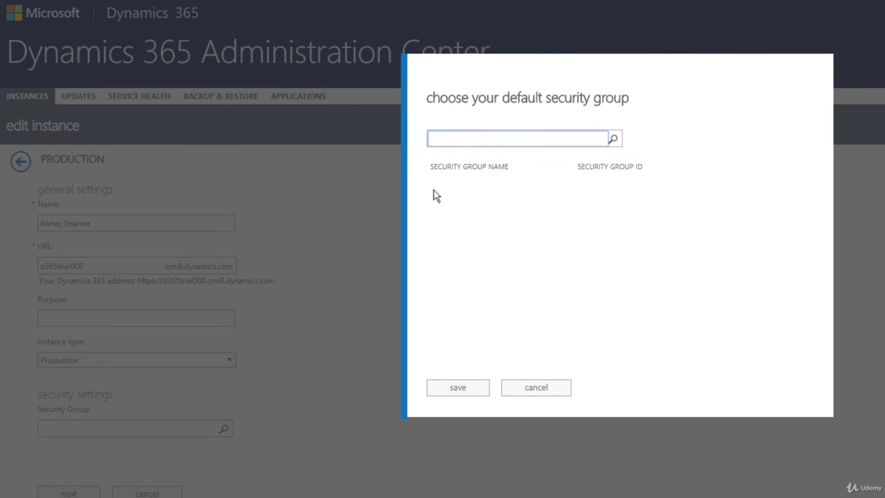
click(536, 387)
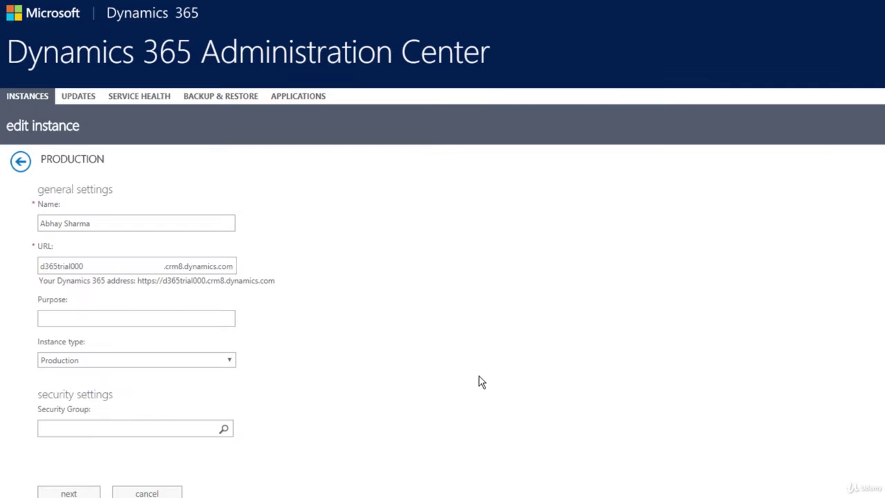
click(223, 429)
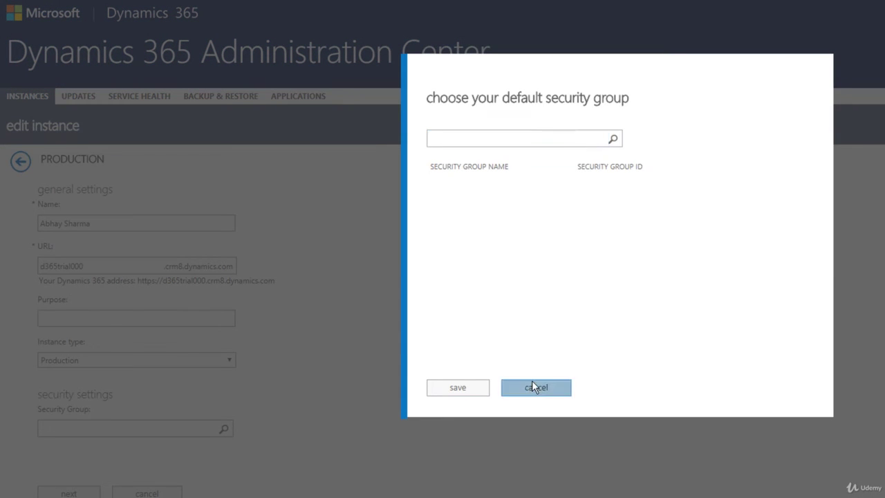
click(534, 386)
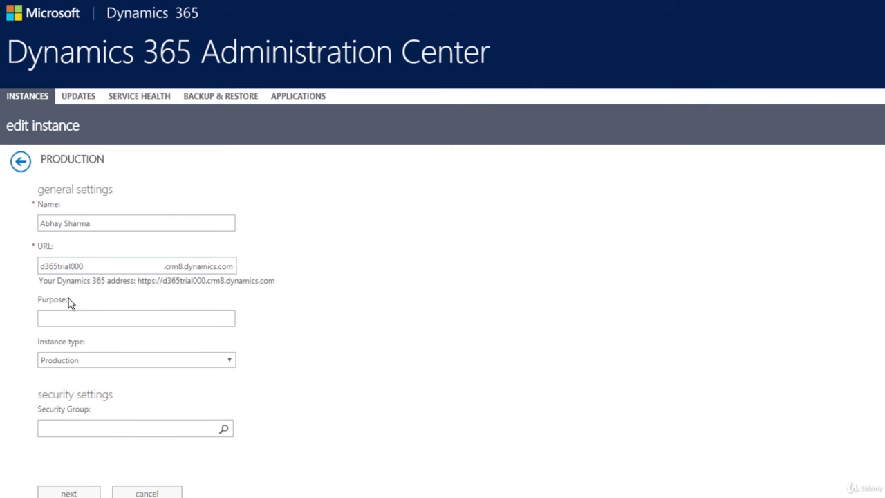
- Change the instance type from Production to Sandbox and proceed with the edit
click(85, 362)
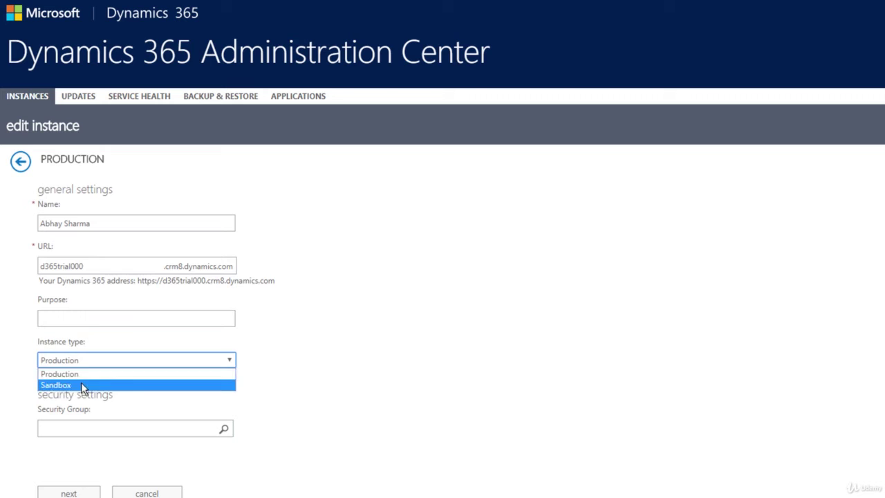
click(83, 385)
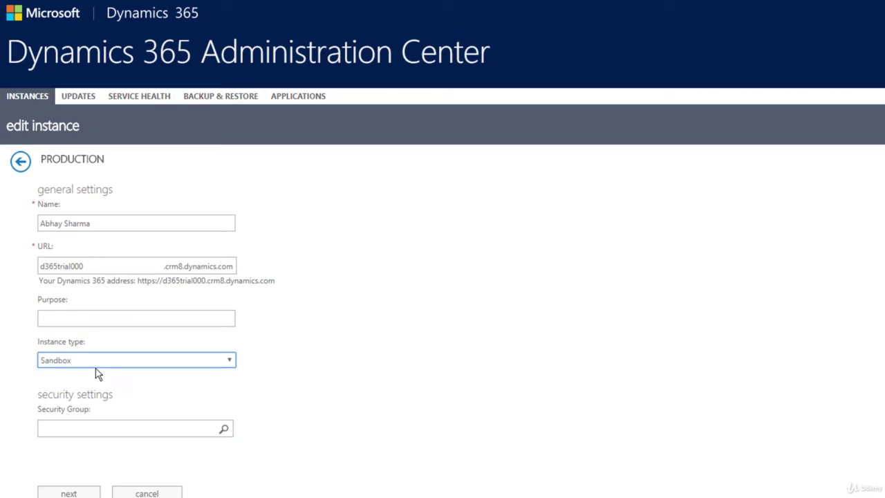
click(59, 492)
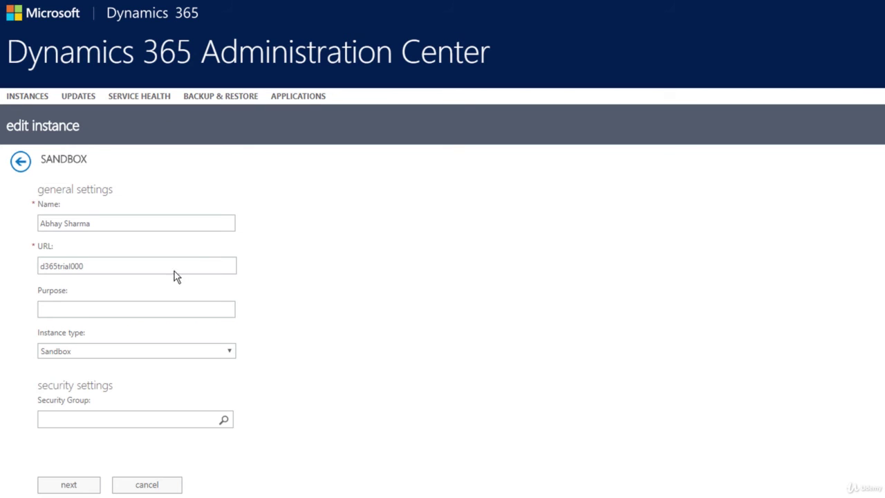
- Enter "Sandbox For Testing" as the instance's purpose, proceed to the configuration review and save the changes
click(126, 309)
text(Sandbox For Testing)
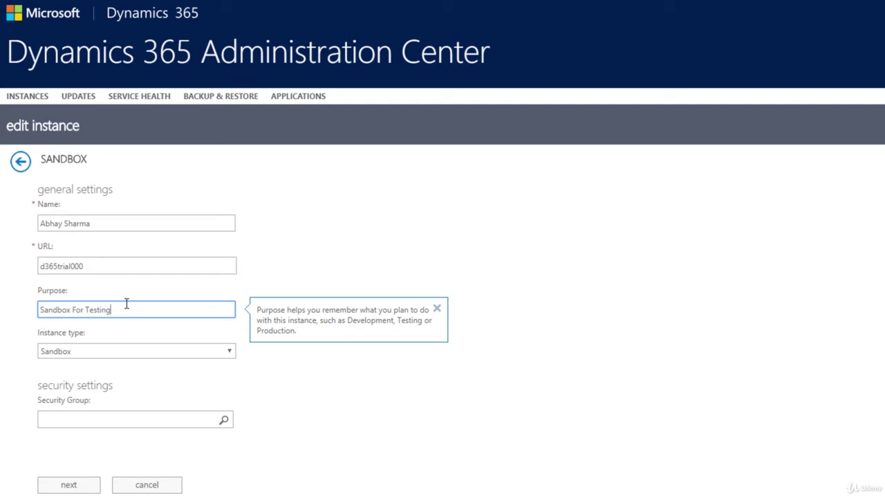
click(97, 486)
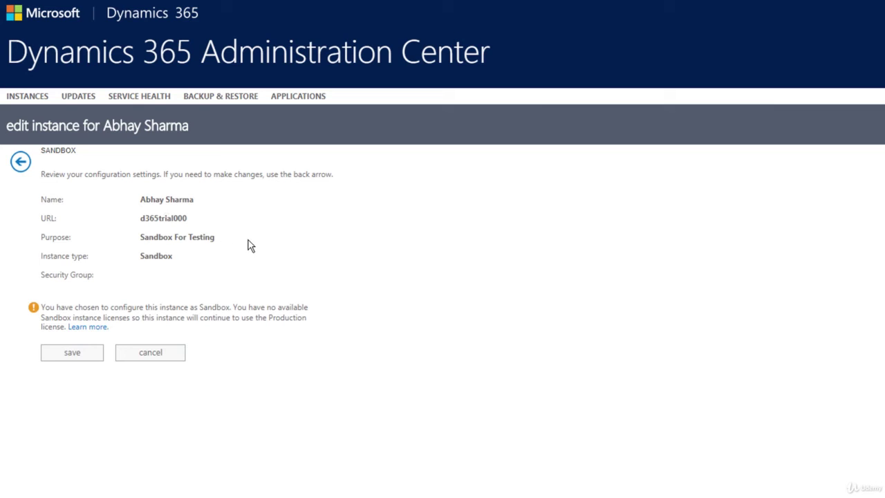
click(69, 359)
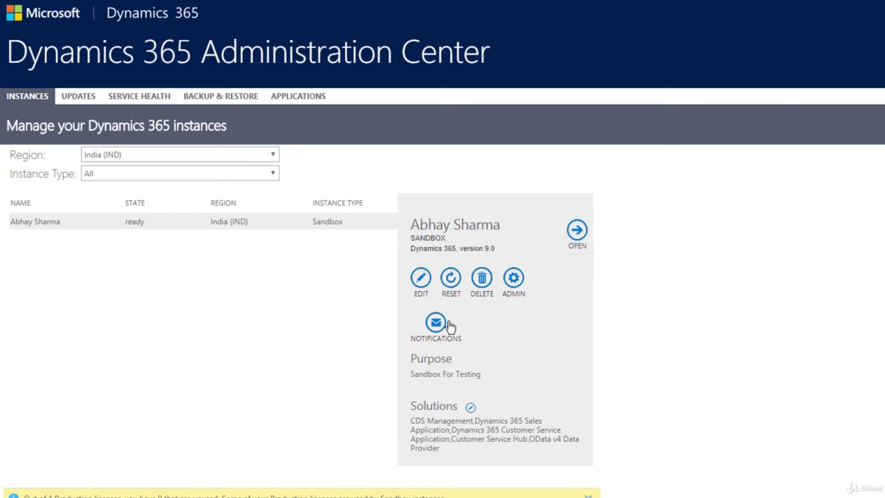
- Examine the sandbox's administration mode options and return to the instance list without saving anything
click(514, 278)
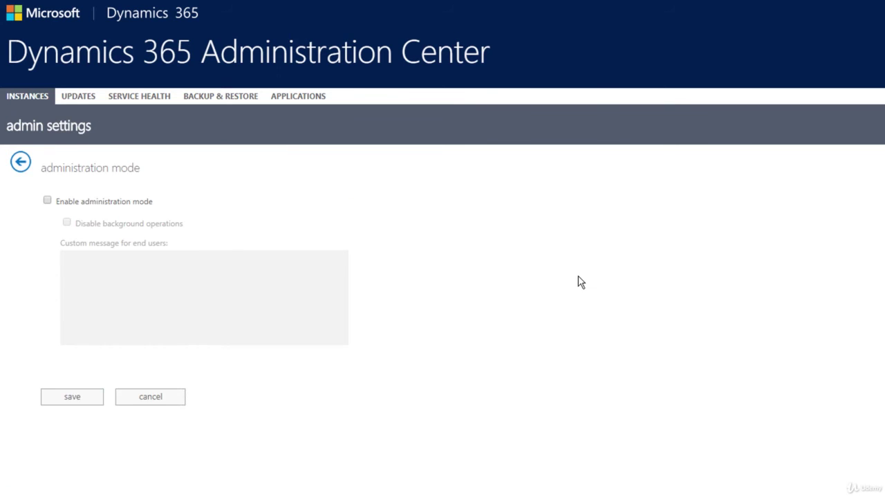
click(130, 205)
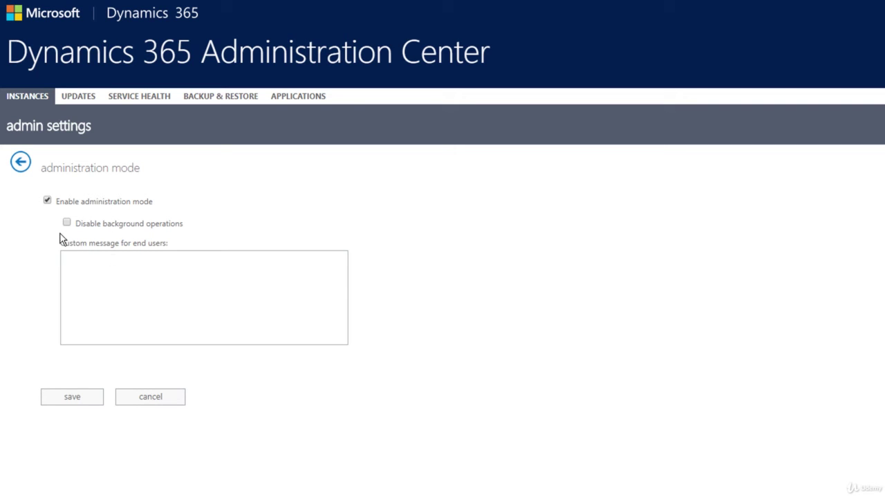
click(46, 202)
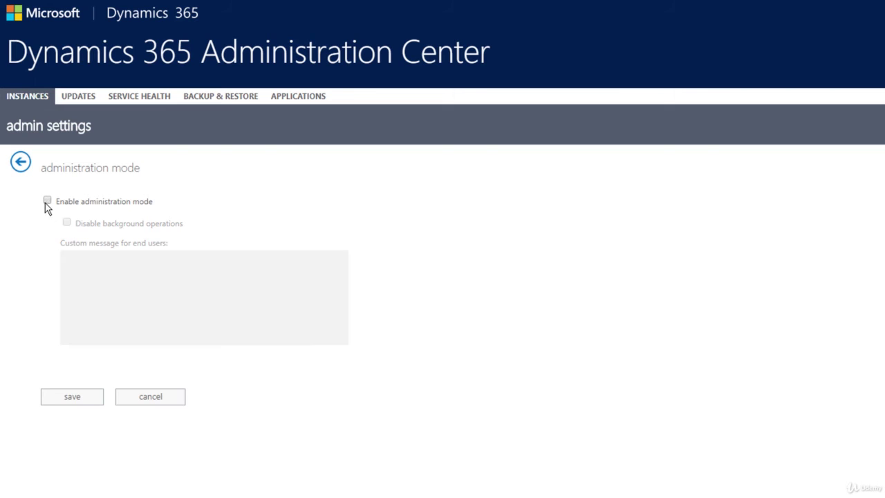
click(18, 161)
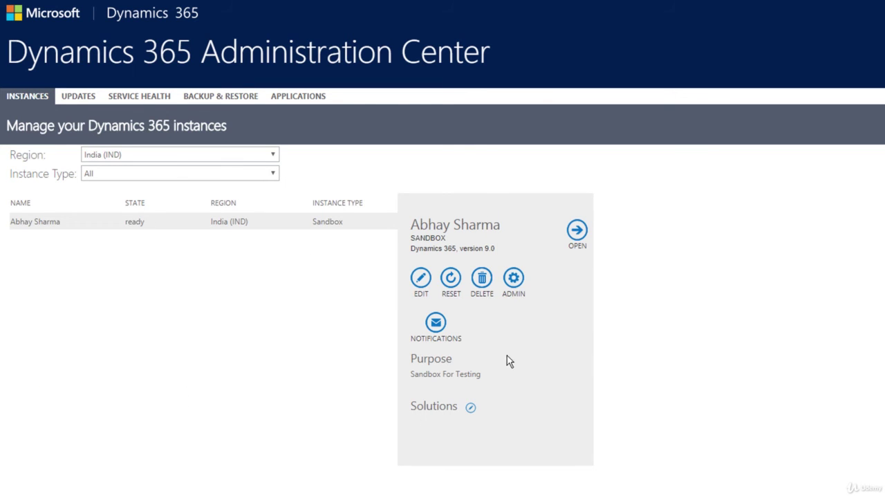
- View the sandbox's email notification settings for additional recipients and return to the instance list
click(435, 324)
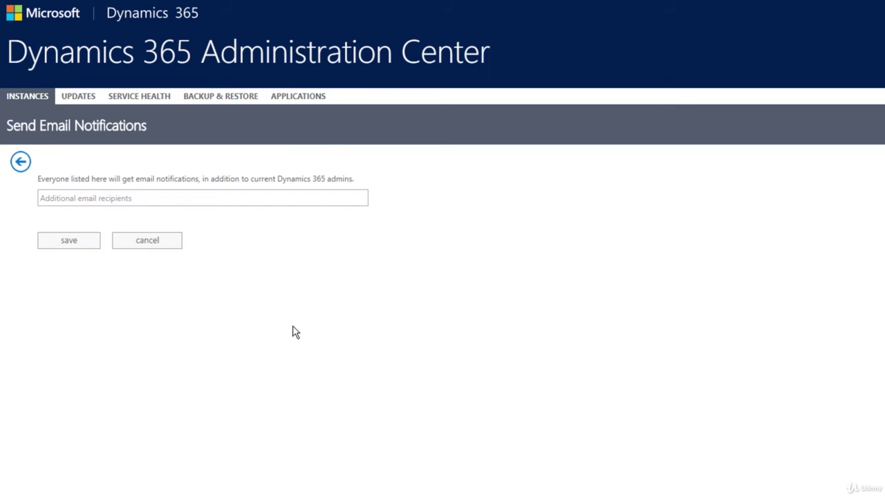
click(155, 195)
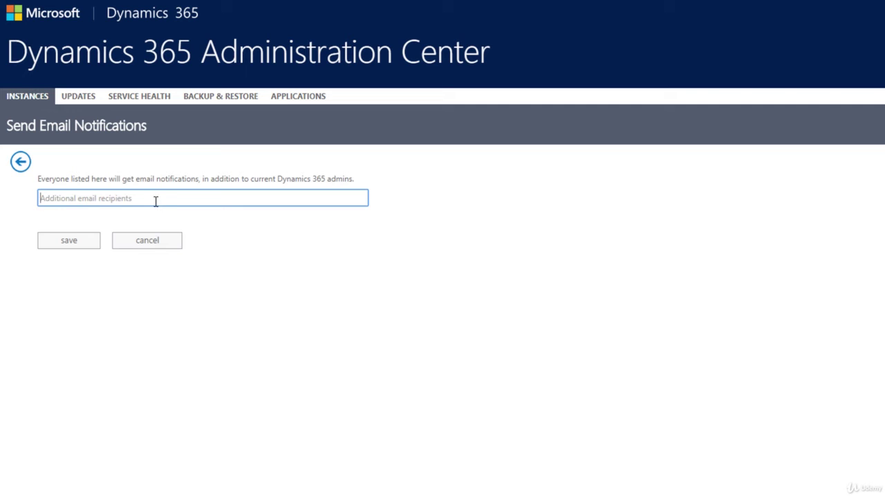
click(20, 161)
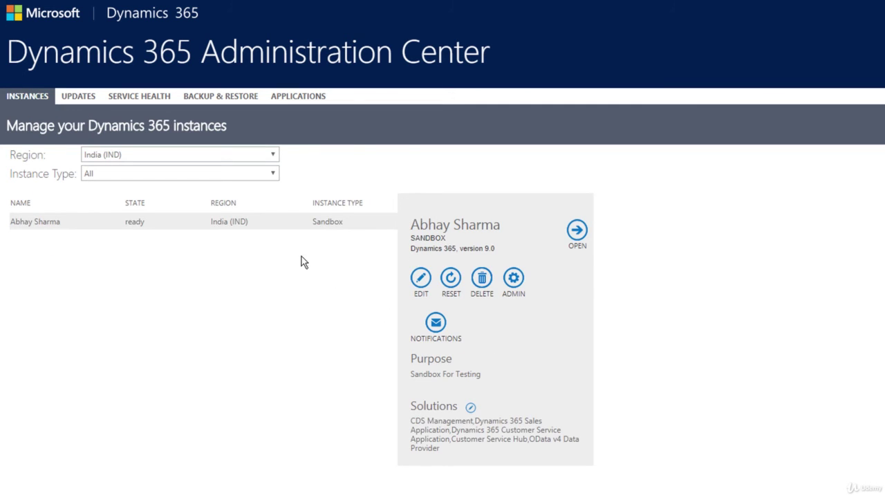
- Open the sandbox's solutions, widen the solution name column, and examine the Customer Service, Sales and Base Portal solutions
click(472, 411)
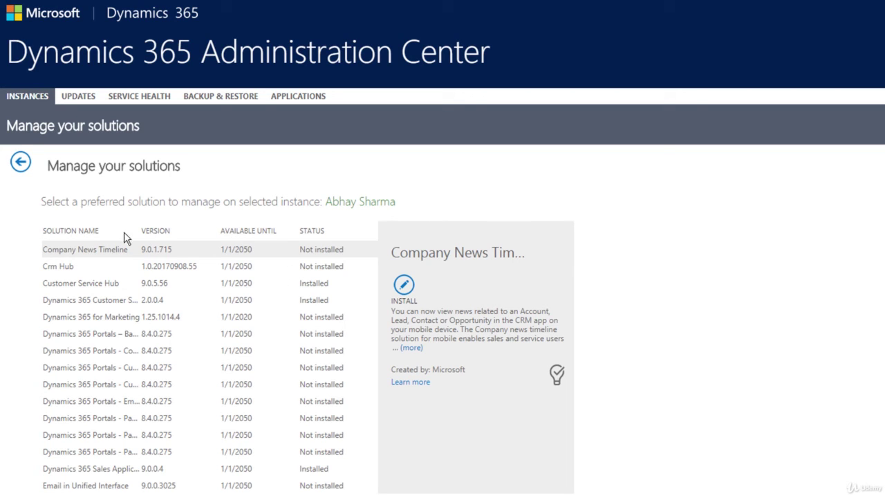
drag(135, 230, 248, 233)
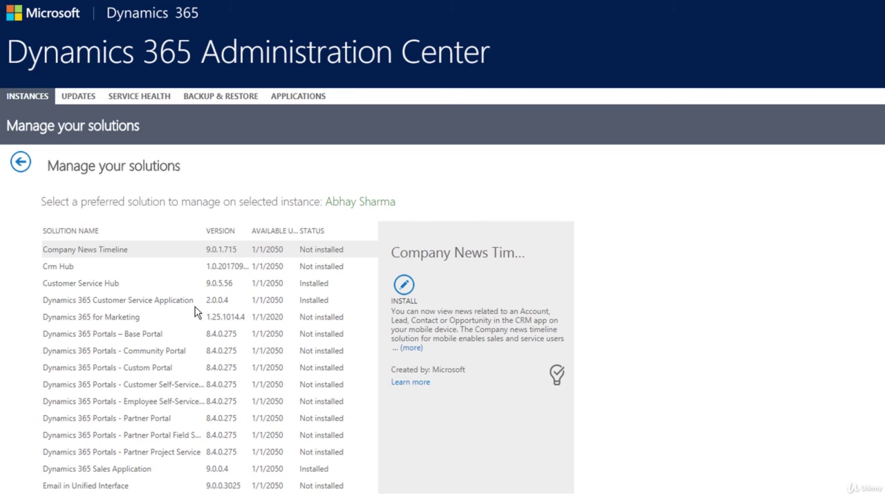
click(146, 305)
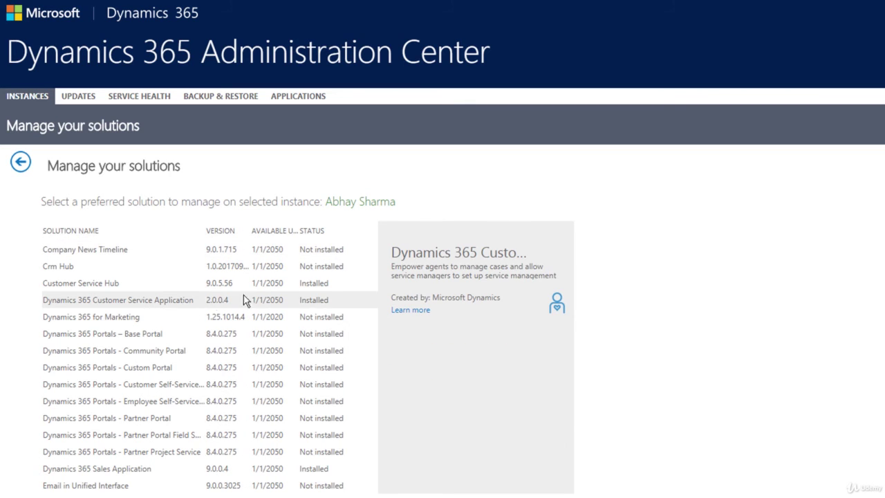
click(320, 283)
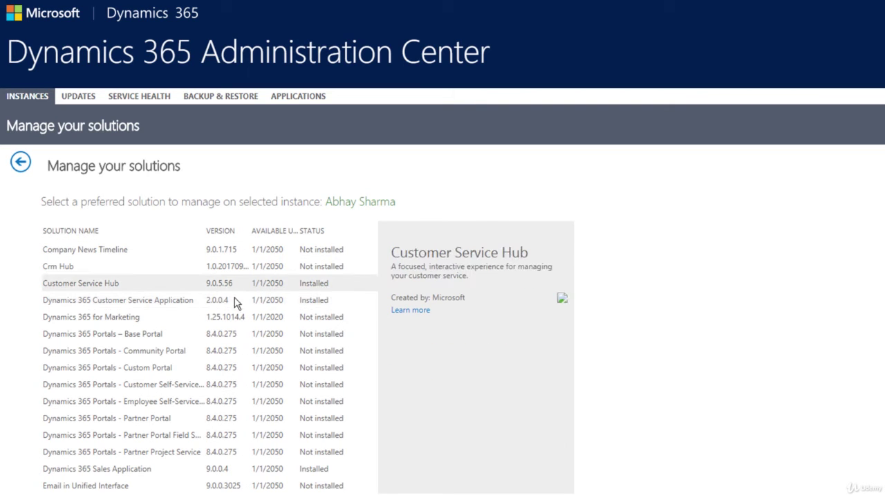
click(146, 305)
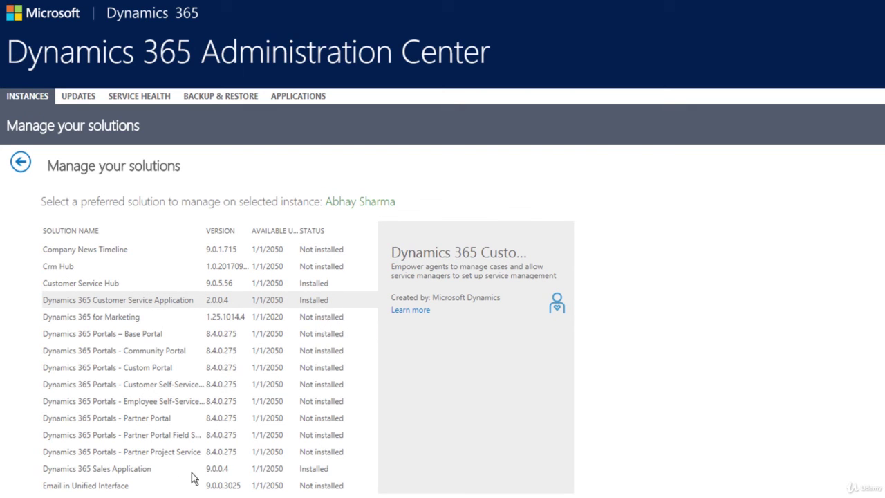
click(123, 470)
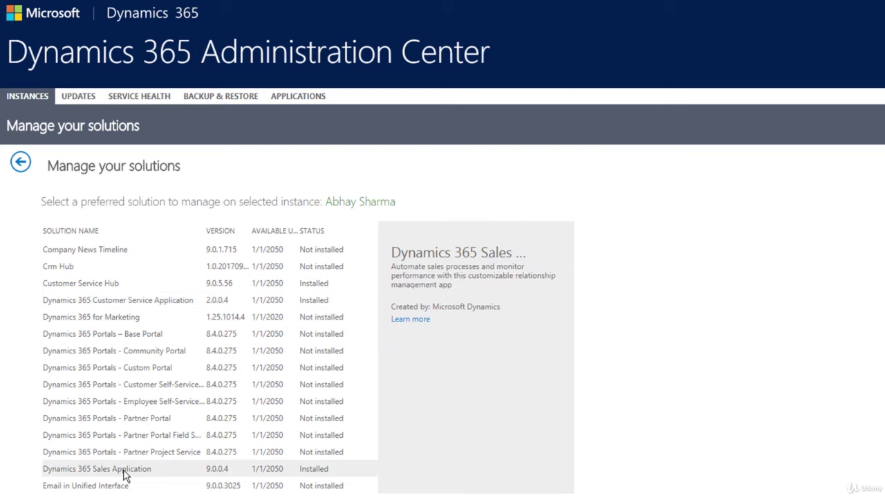
click(119, 339)
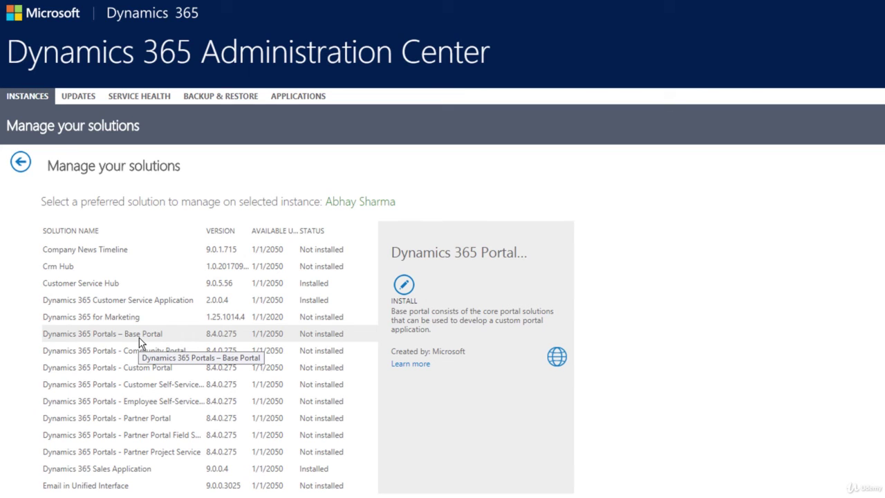
- Return to the instance list and open the sandbox instance
click(20, 164)
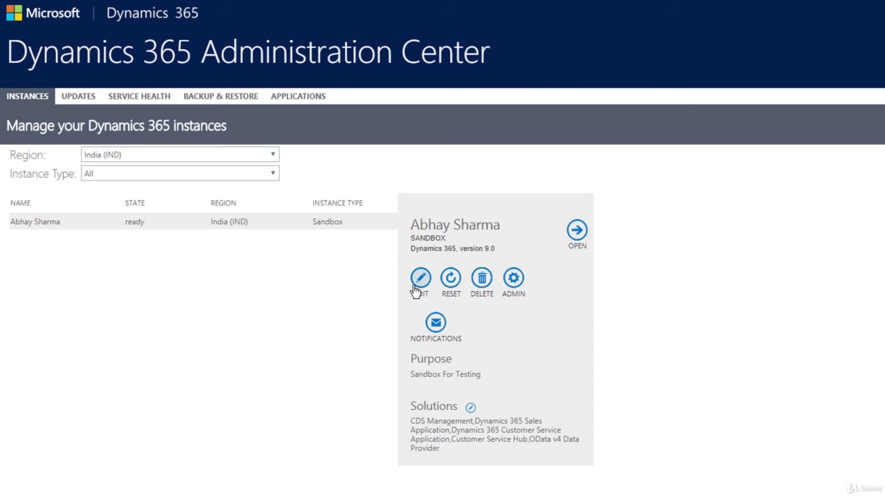
click(574, 231)
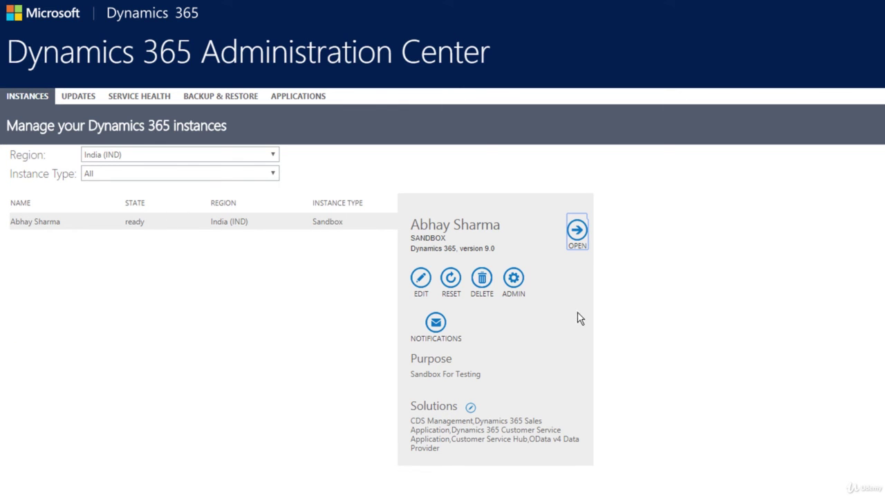
- Convert the sandbox back to a Production instance with a blank purpose, save the configuration, and open the instance
click(421, 284)
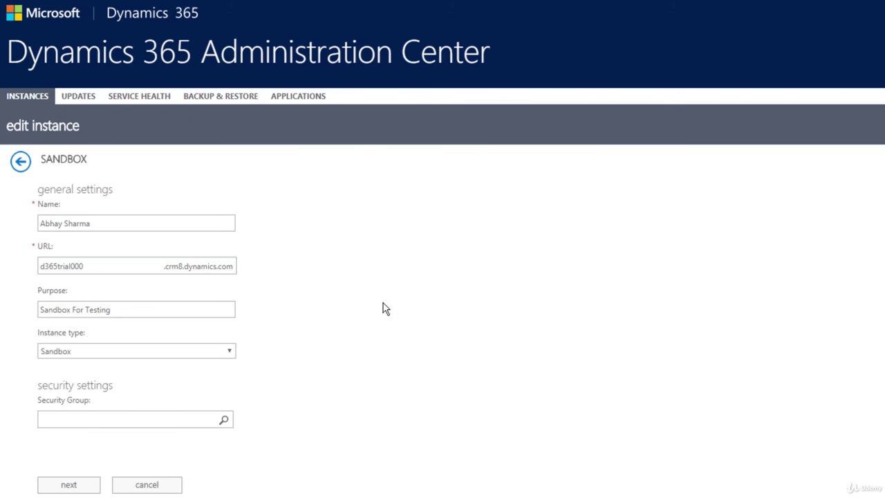
click(89, 350)
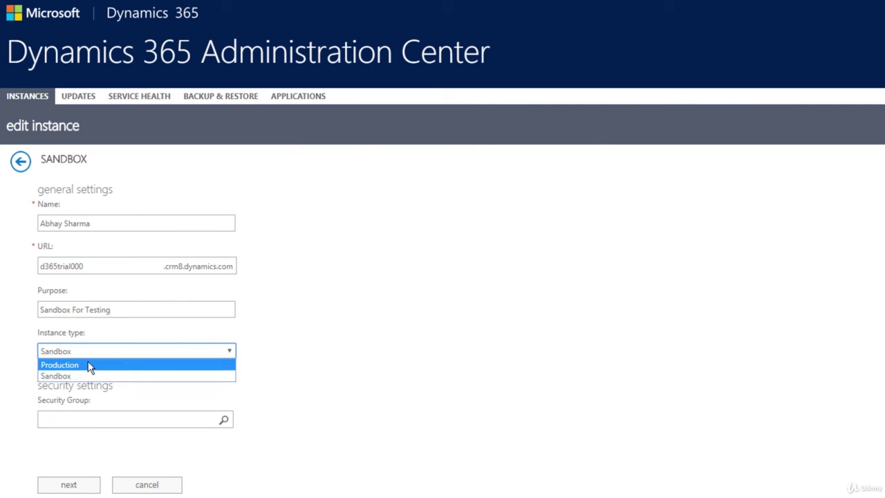
click(89, 365)
click(82, 314)
drag(112, 310, 21, 322)
key(BackSpace)
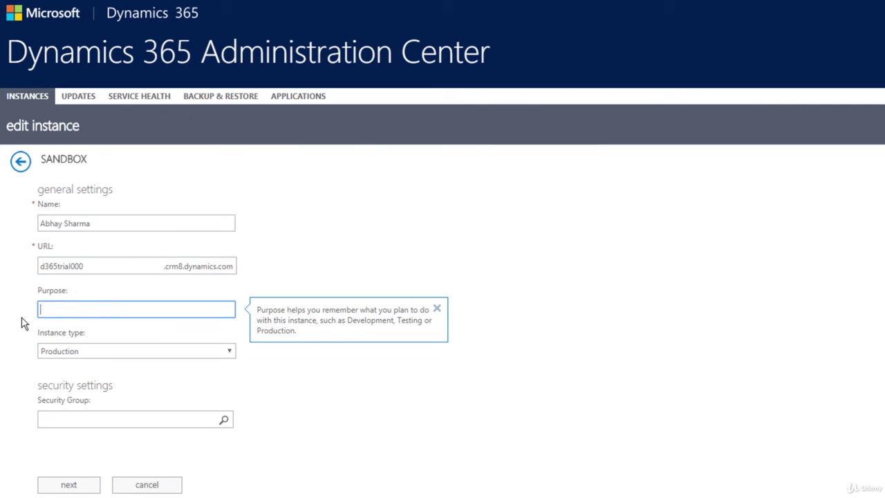
click(26, 339)
click(59, 487)
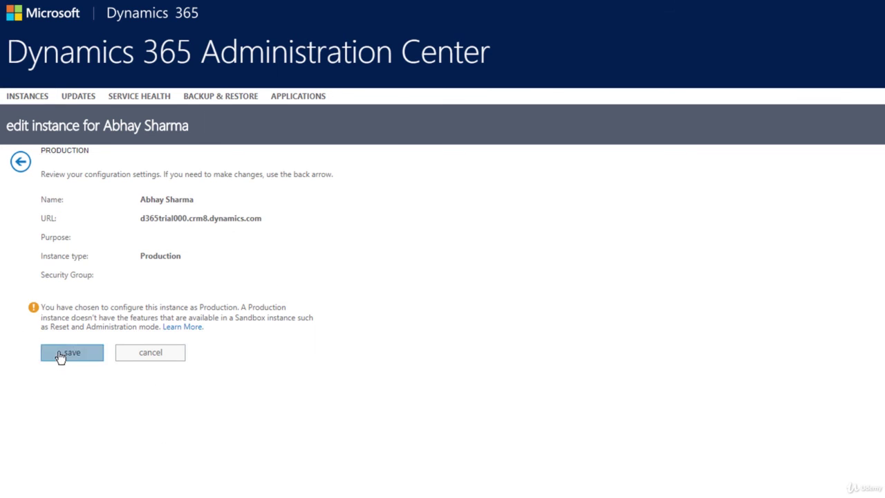
click(61, 358)
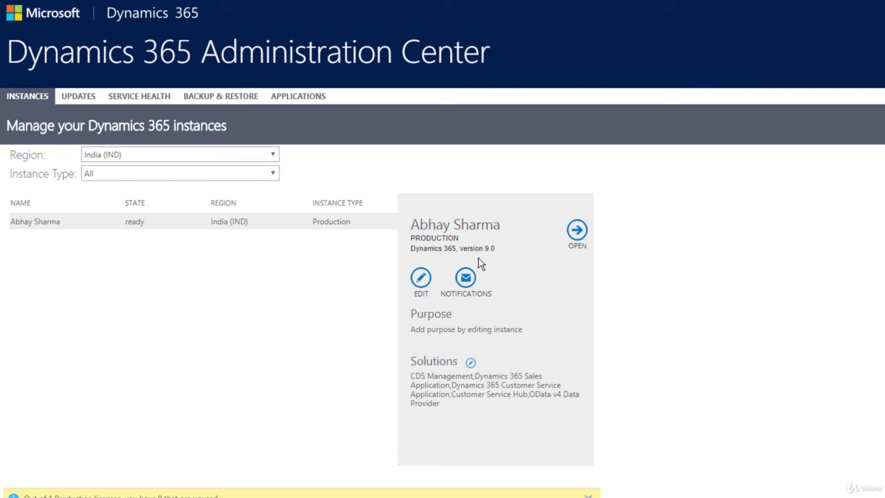
click(579, 239)
- Review the production instance's update schedule, widening the instance type and status columns to read them in full
click(78, 96)
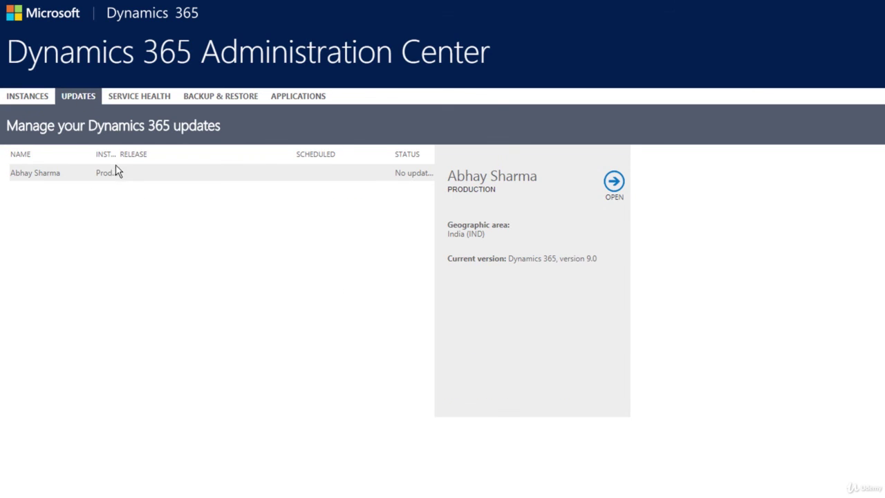
drag(126, 156, 184, 155)
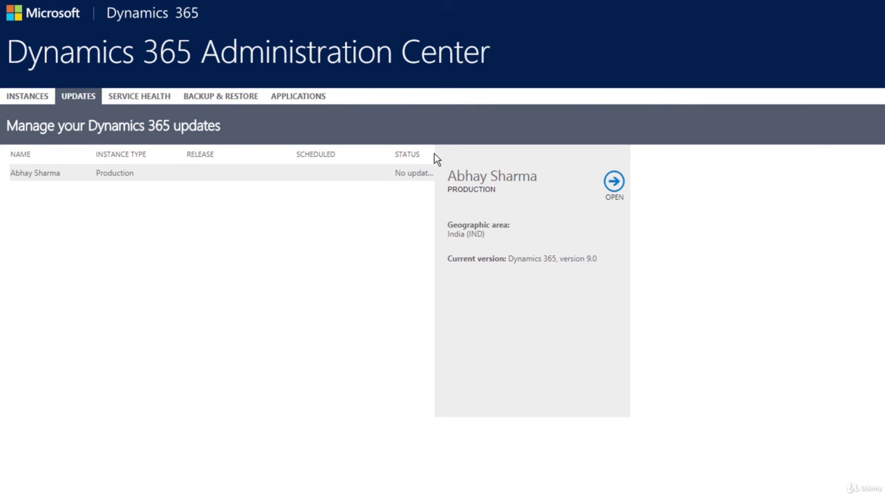
drag(389, 157, 338, 155)
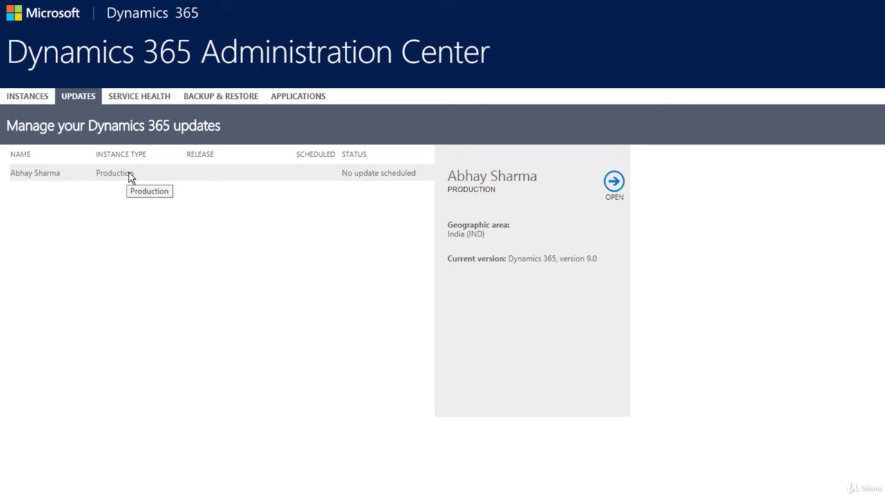
- Check the service health page and examine the backups listed for the production instance
click(147, 99)
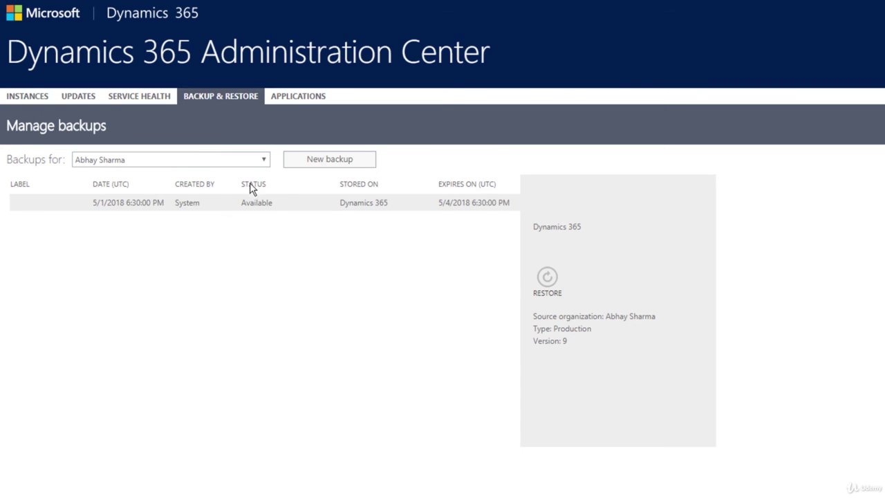
click(247, 163)
click(243, 174)
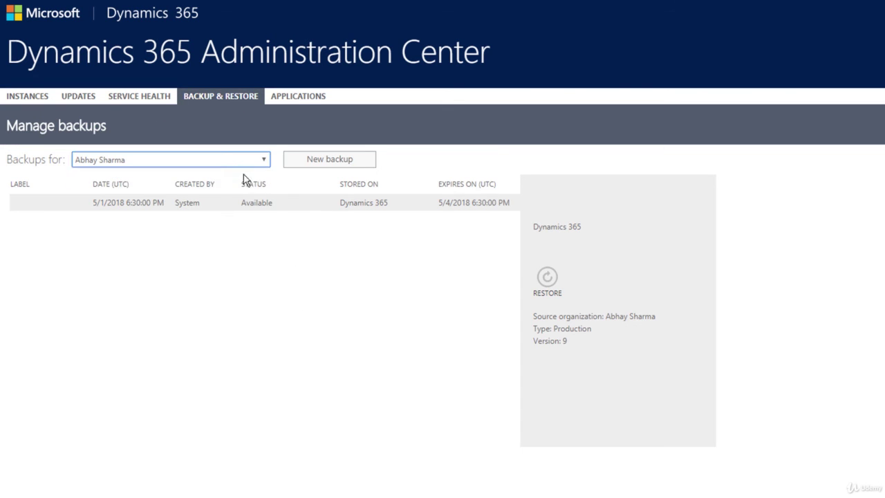
click(245, 204)
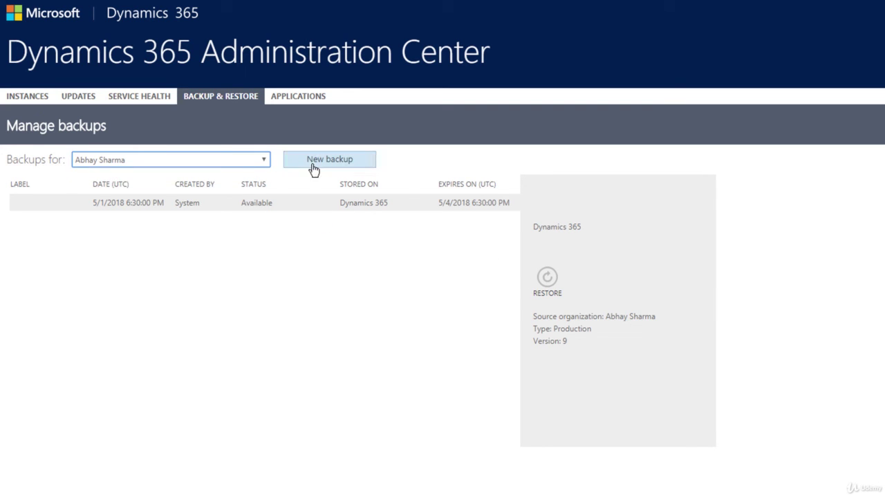
click(263, 164)
click(263, 173)
click(288, 163)
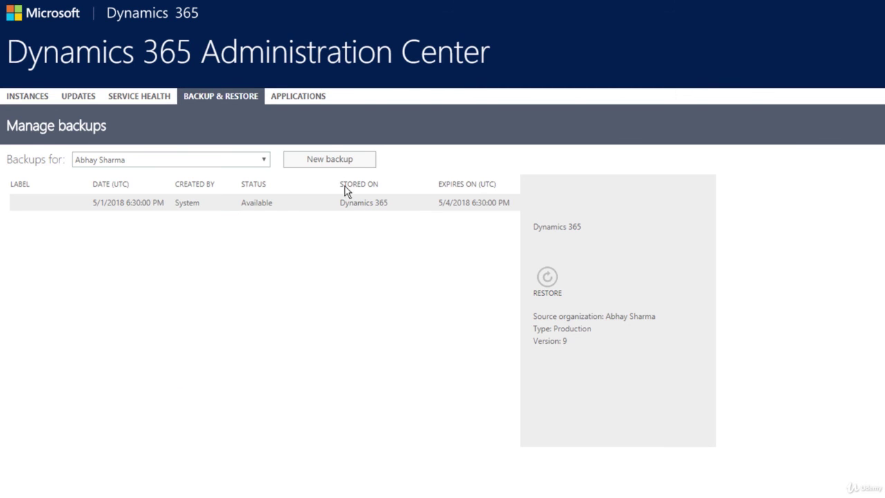
- Examine the Customer Service, Customer Service Hub, Field Service, Project Service Automation, Sales and Portal Add-On entries among the manageable applications
click(305, 103)
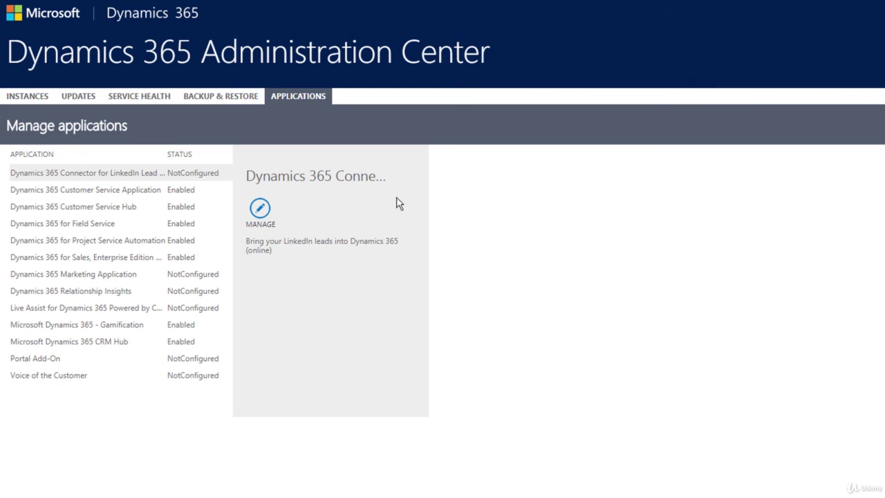
click(89, 188)
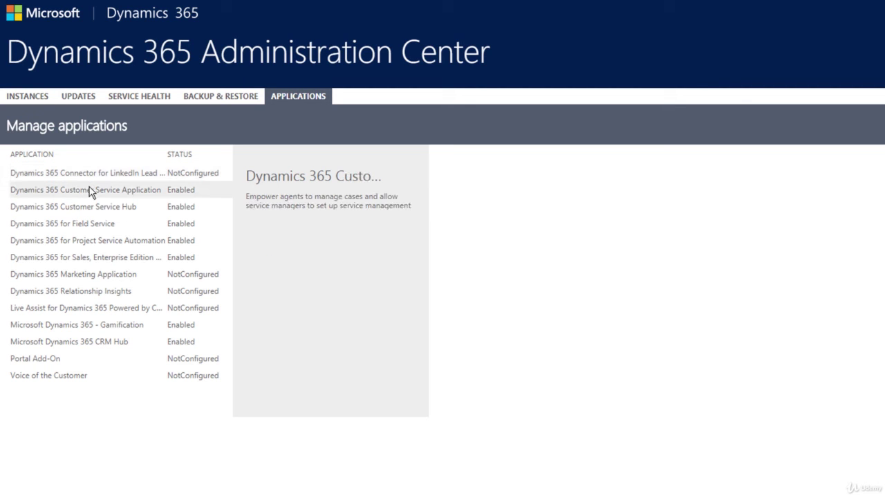
click(90, 206)
click(91, 221)
click(96, 241)
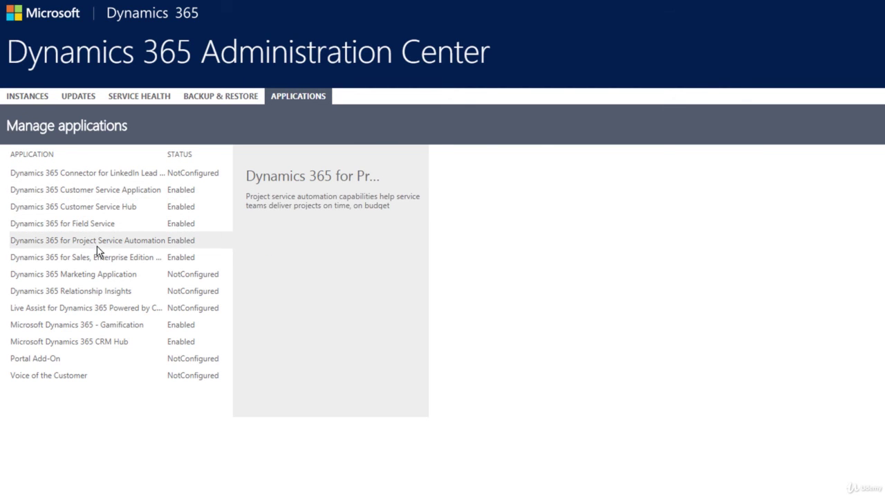
click(109, 258)
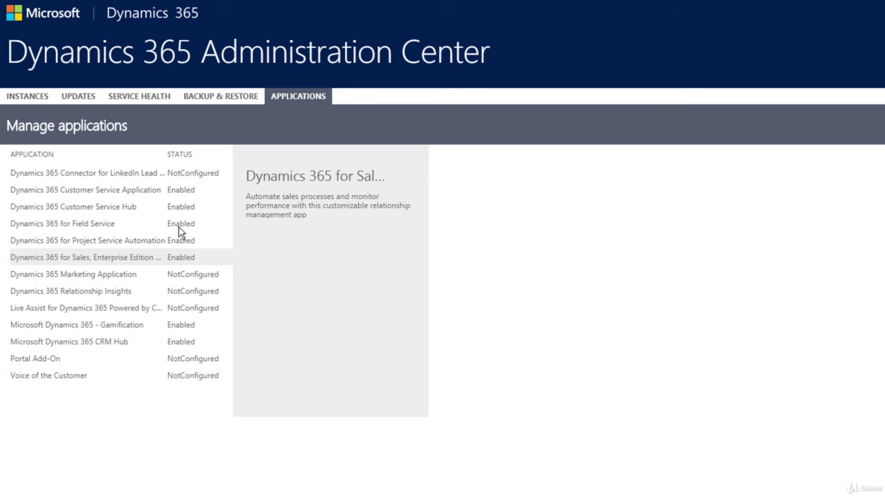
click(124, 359)
- Return to the instance list and open the production instance to view its administration settings
click(30, 97)
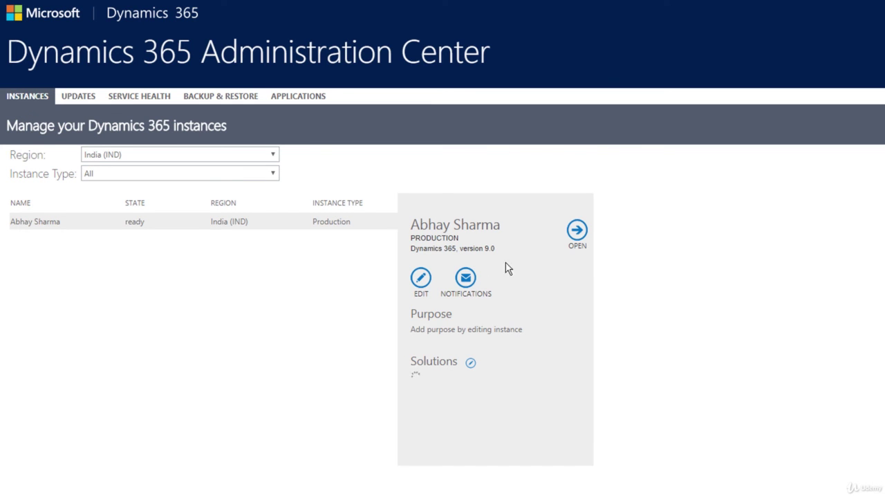
click(577, 230)
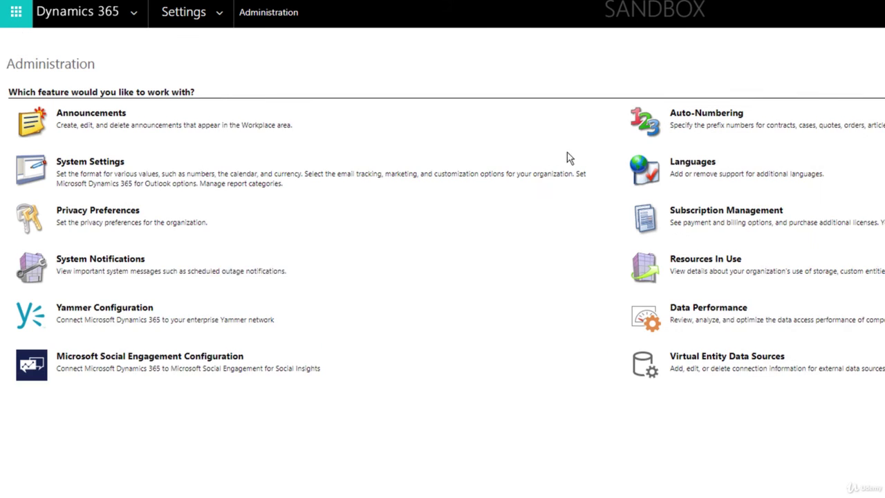
scroll(568, 158, down, 1)
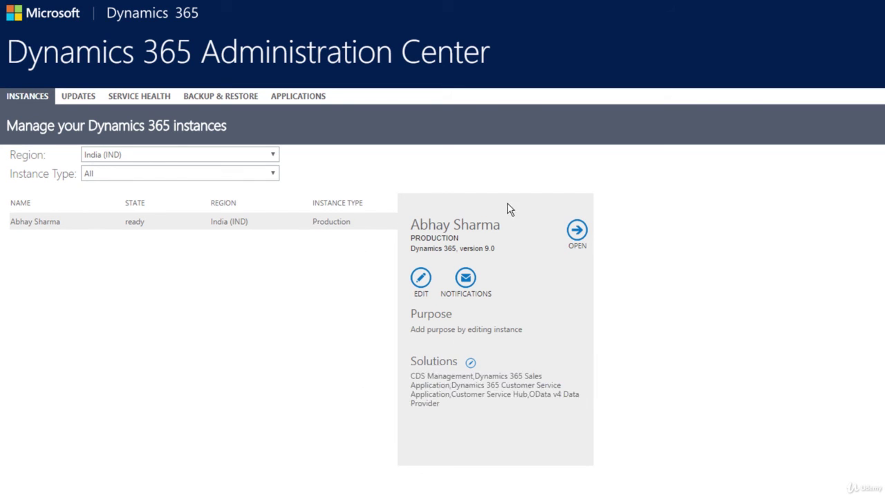
click(577, 230)
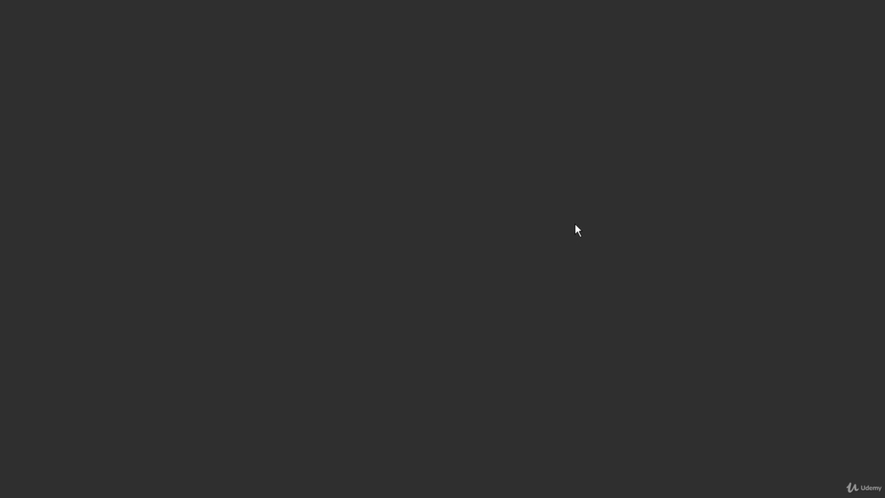